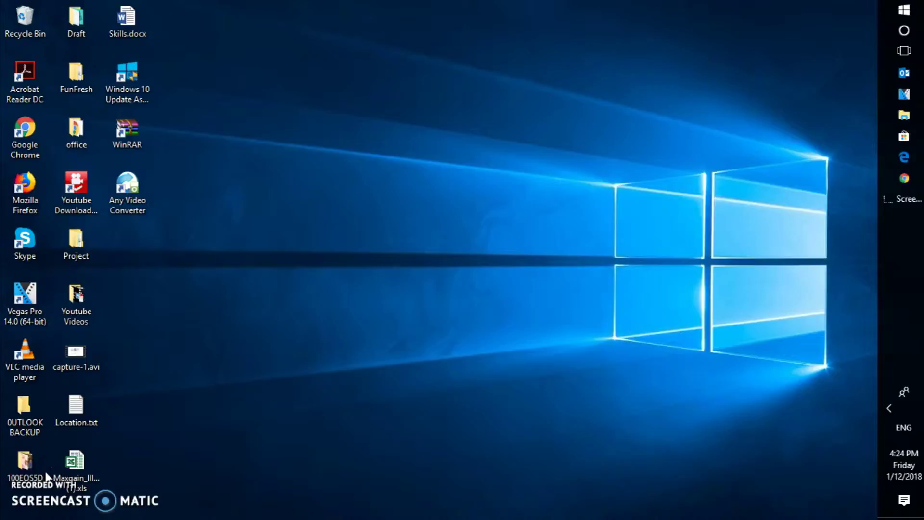
Step: Search for 'regedit' in Windows Search and run the regedit command
{"action": "left_click", "coordinate": [904, 31]}
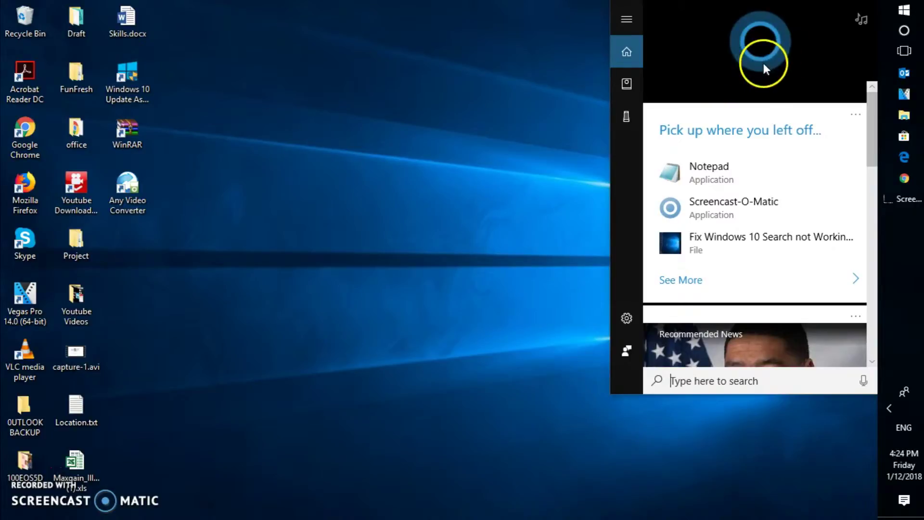
{"action": "left_click", "coordinate": [510, 206]}
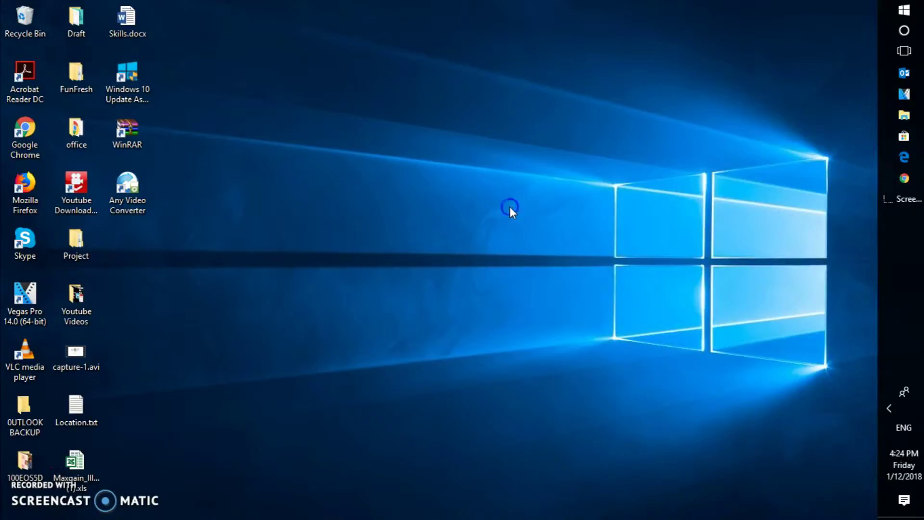
{"action": "left_click", "coordinate": [905, 31]}
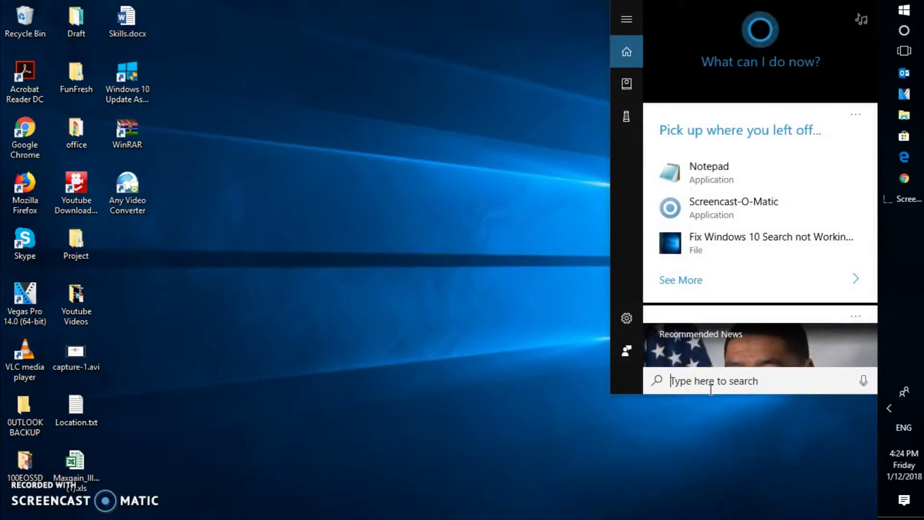
{"action": "type", "text": "re"}
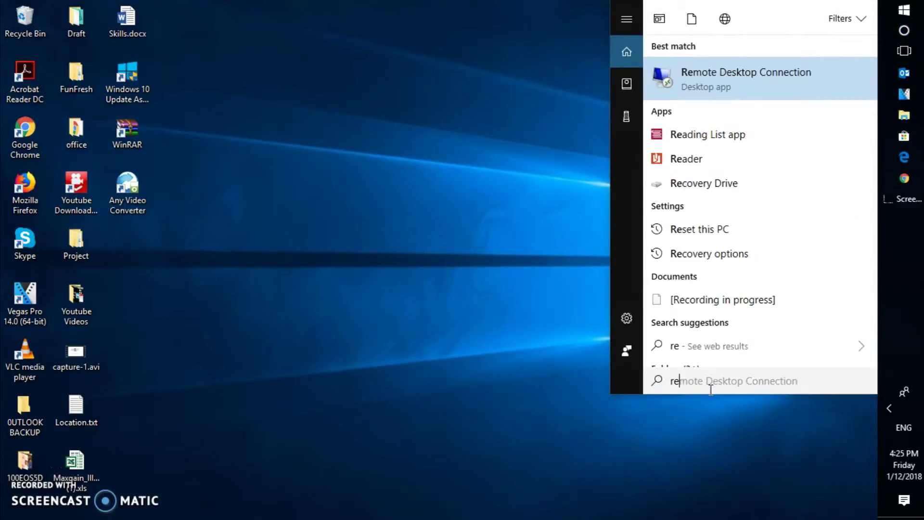
{"action": "type", "text": "gedit"}
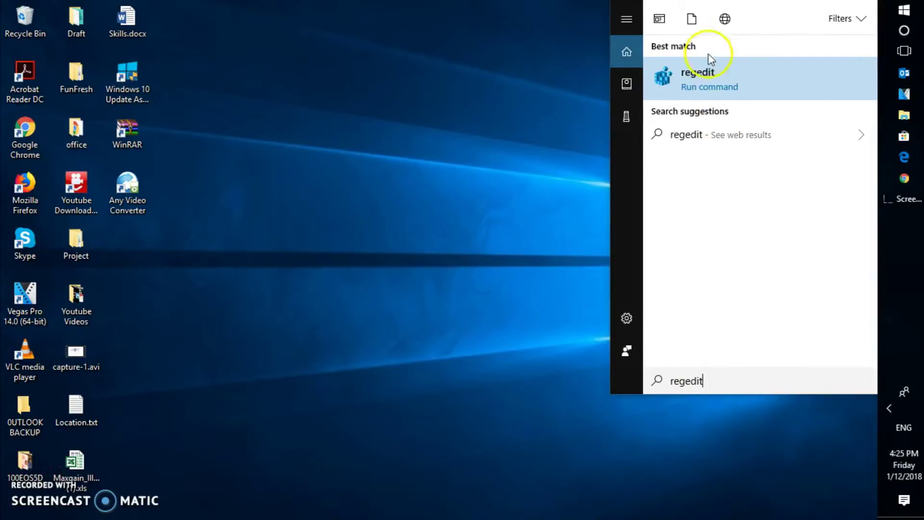
{"action": "left_click", "coordinate": [705, 80]}
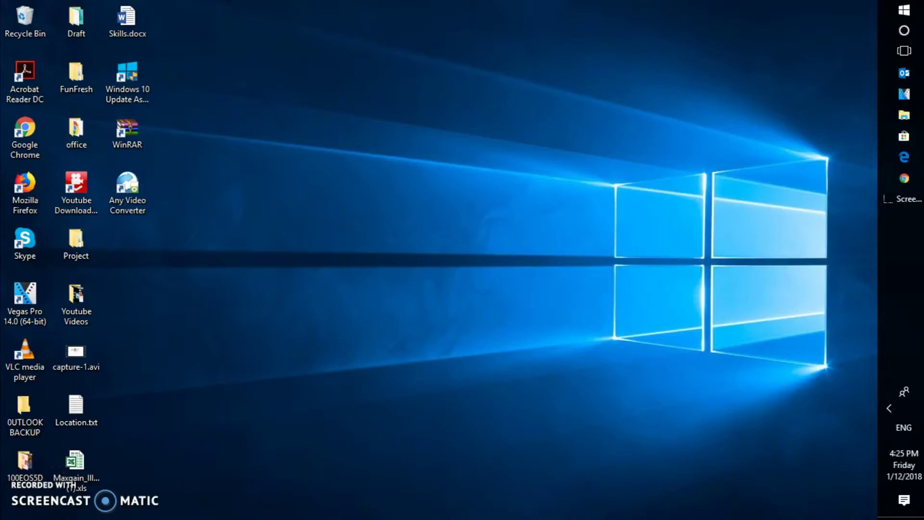
Step: Allow Registry Editor, export the whole registry as 'Registry back up.reg', then select it on the desktop
{"action": "left_click", "coordinate": [417, 344]}
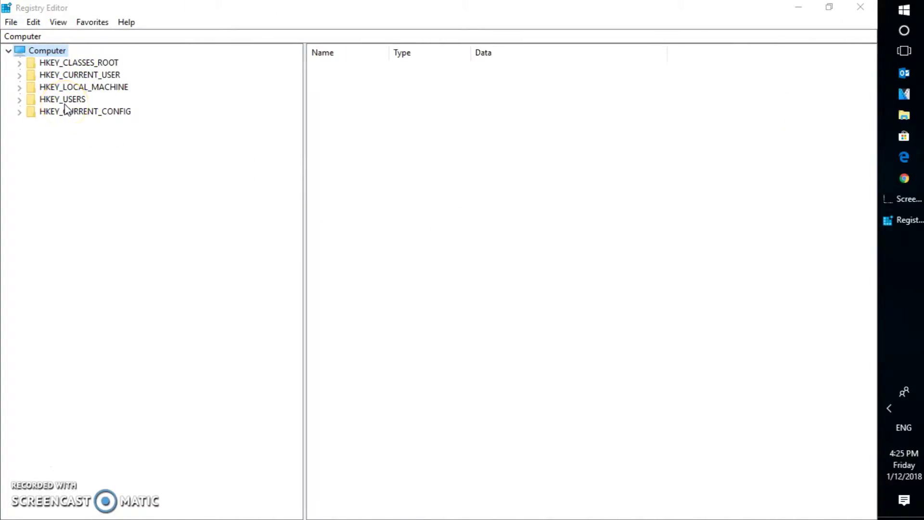
{"action": "right_click", "coordinate": [33, 51]}
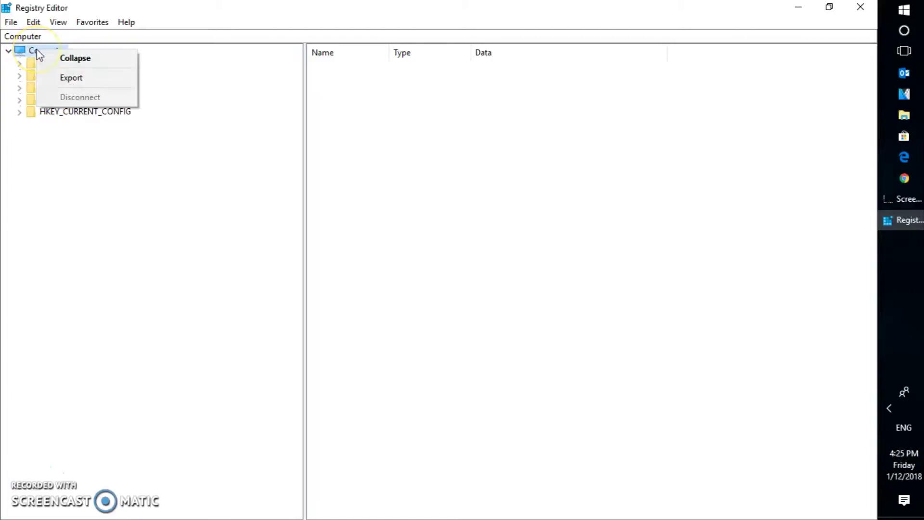
{"action": "left_click", "coordinate": [71, 78]}
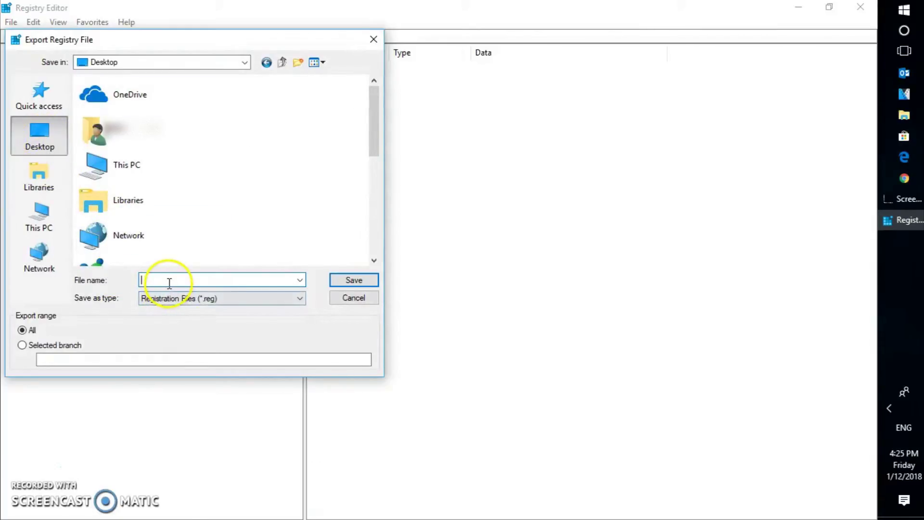
{"action": "type", "text": "Reg"}
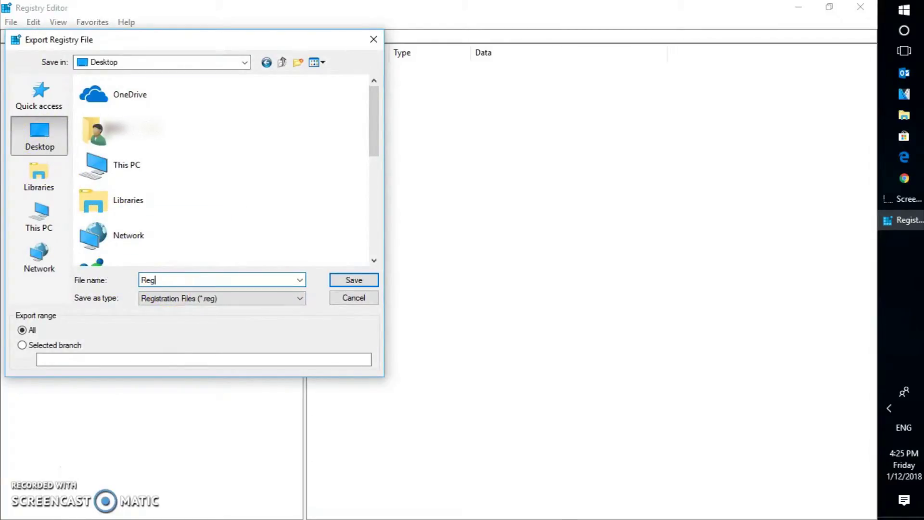
{"action": "type", "text": "istry back up"}
{"action": "key", "text": "Return"}
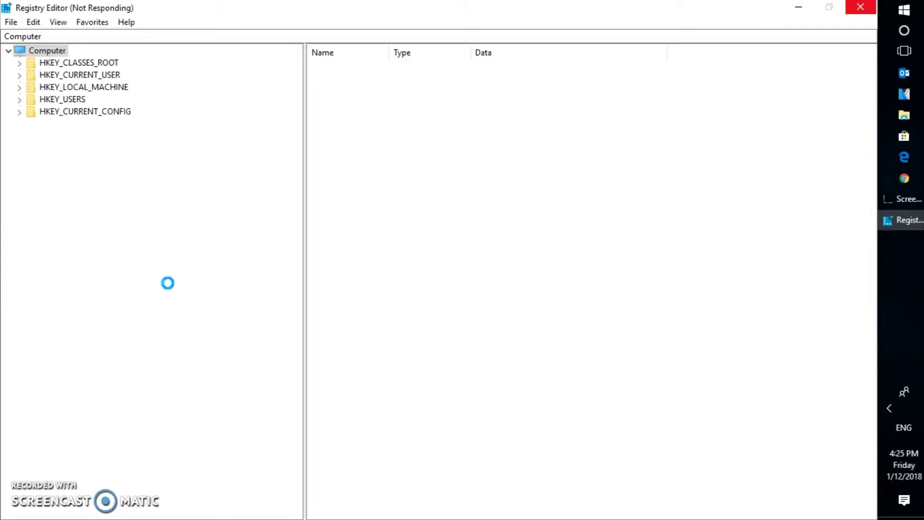
{"action": "key", "text": "super+d"}
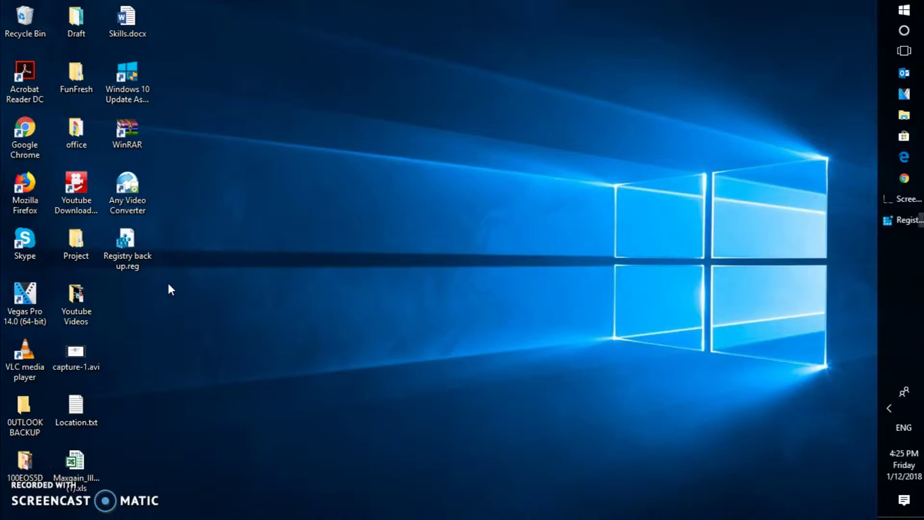
{"action": "left_click", "coordinate": [129, 251]}
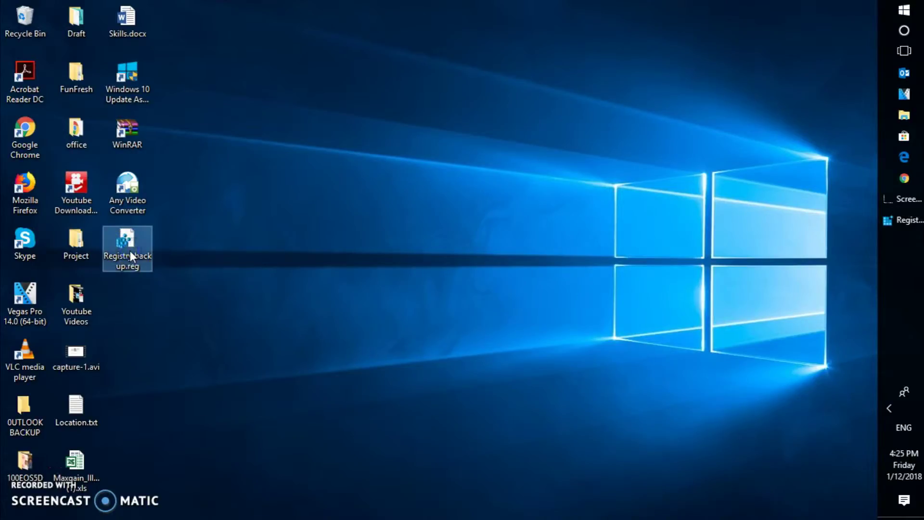
Step: Go to HKEY_LOCAL_MACHINE\SOFTWARE\Policies\Microsoft\Windows and bring up its New submenu
{"action": "left_click", "coordinate": [896, 218]}
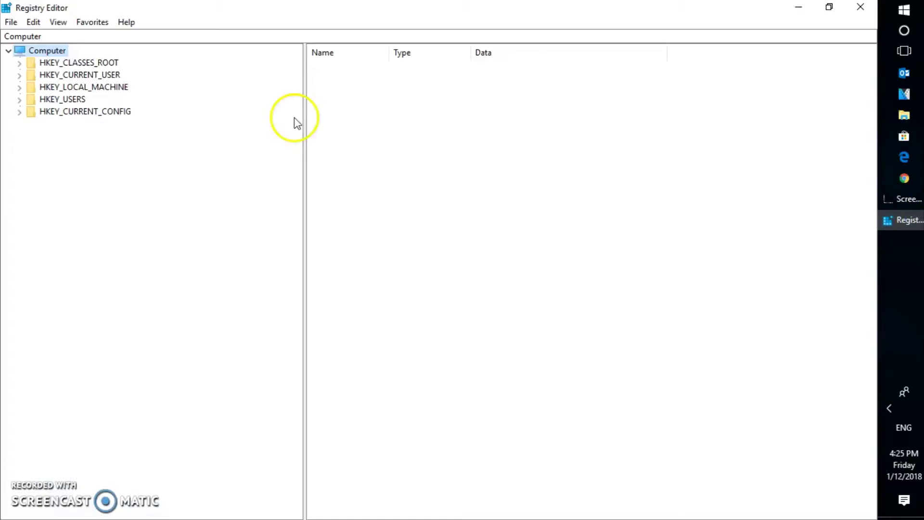
{"action": "left_click", "coordinate": [72, 87]}
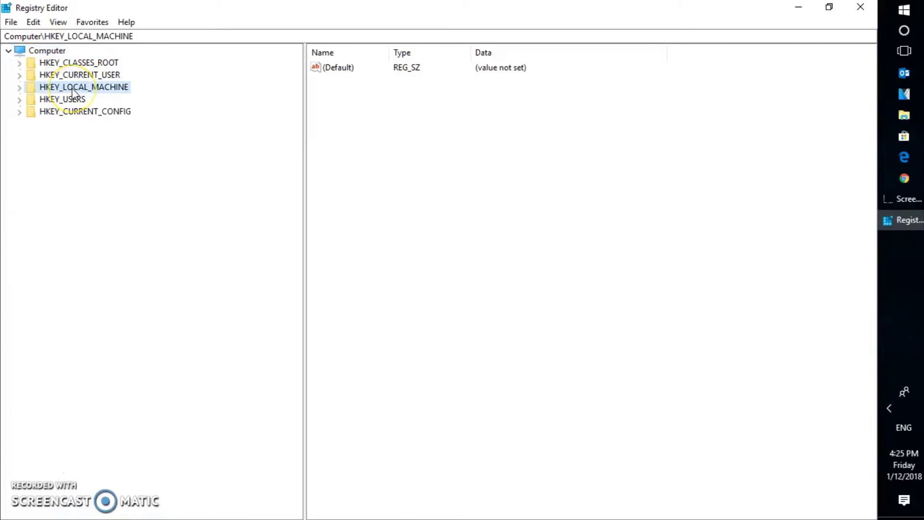
{"action": "left_click", "coordinate": [20, 88]}
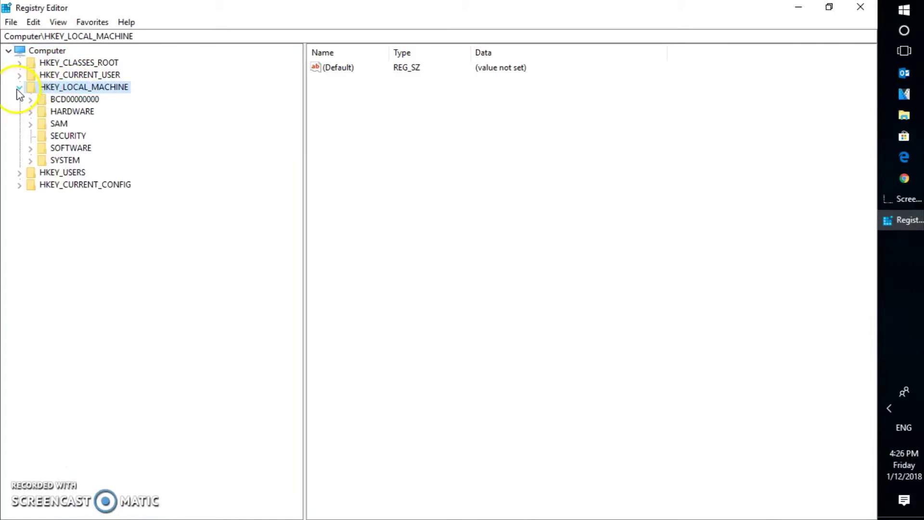
{"action": "left_click", "coordinate": [30, 149]}
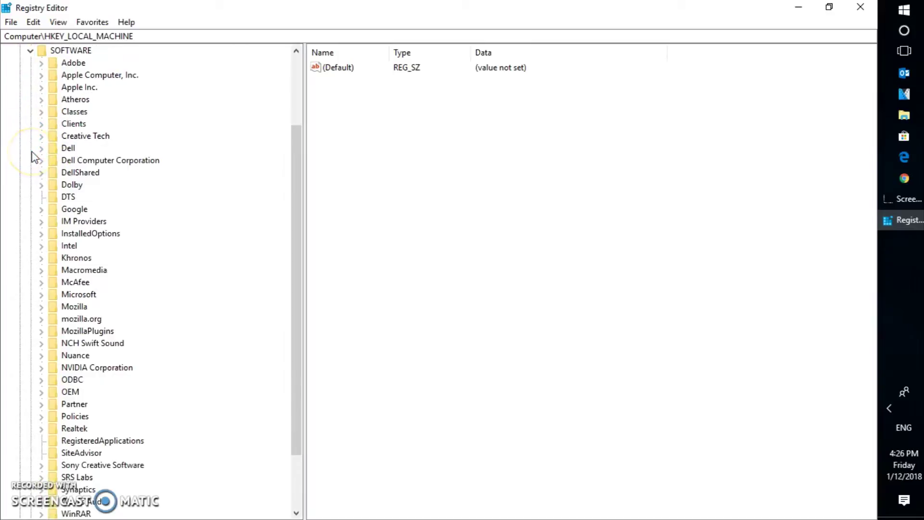
{"action": "left_click", "coordinate": [76, 294]}
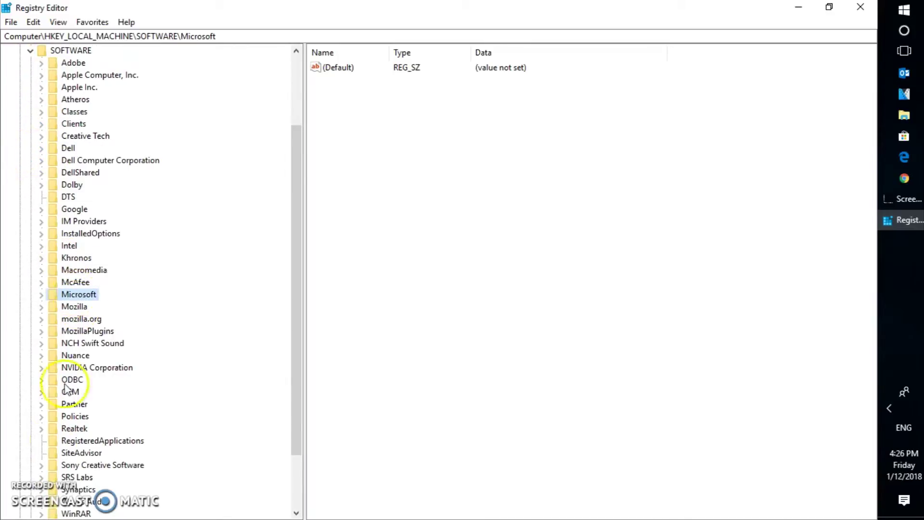
{"action": "left_click", "coordinate": [41, 417]}
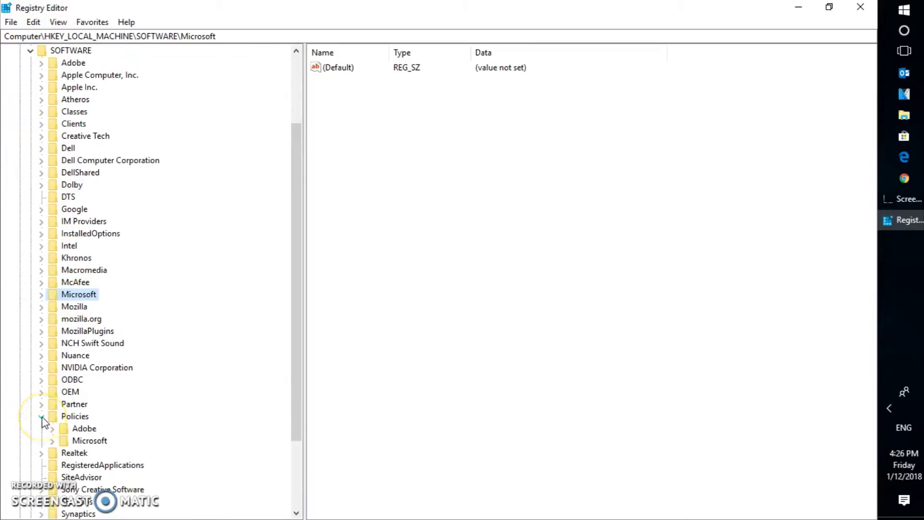
{"action": "left_click", "coordinate": [52, 441]}
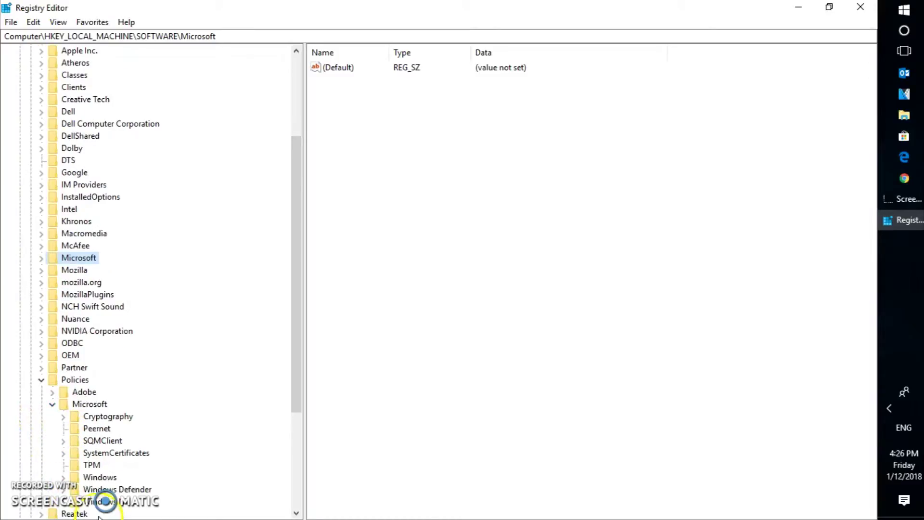
{"action": "left_click", "coordinate": [63, 478]}
{"action": "left_click", "coordinate": [103, 247]}
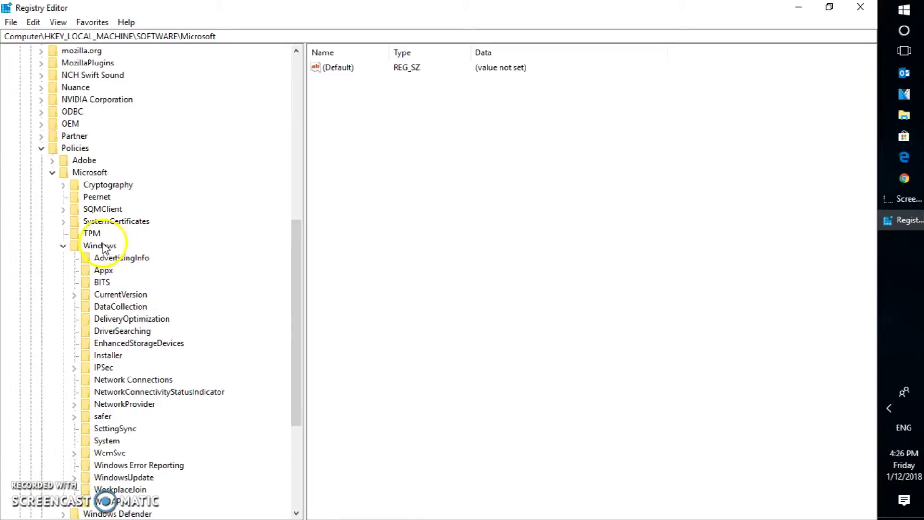
{"action": "right_click", "coordinate": [104, 247]}
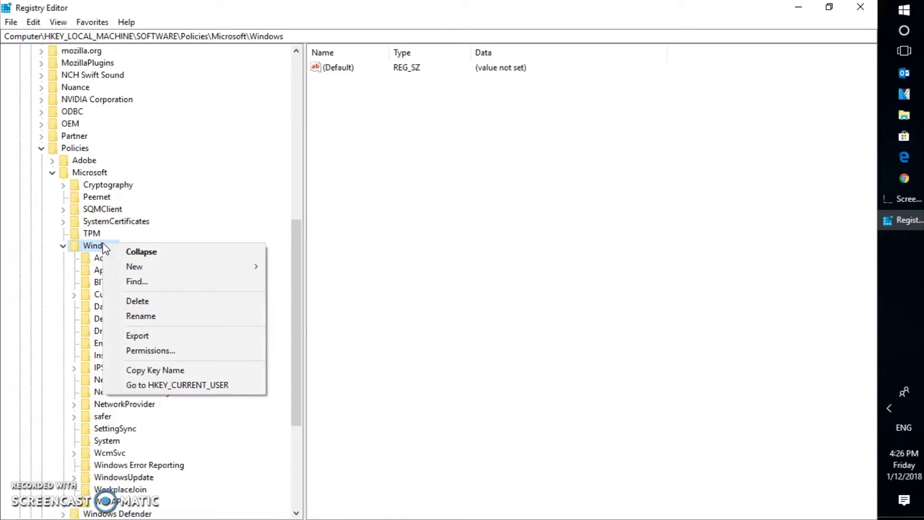
{"action": "left_click", "coordinate": [161, 271]}
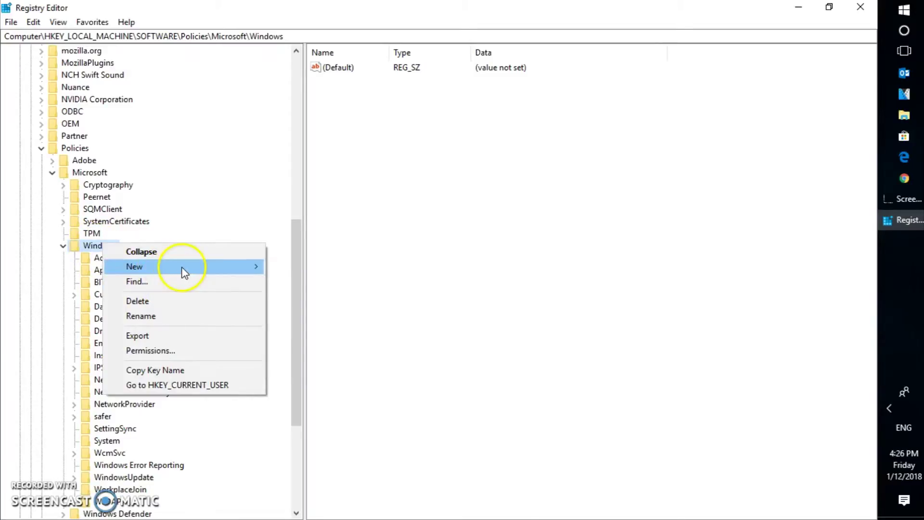
Step: Create a key named 'Windows Search' under Policies\Microsoft\Windows and select it
{"action": "left_click", "coordinate": [311, 270]}
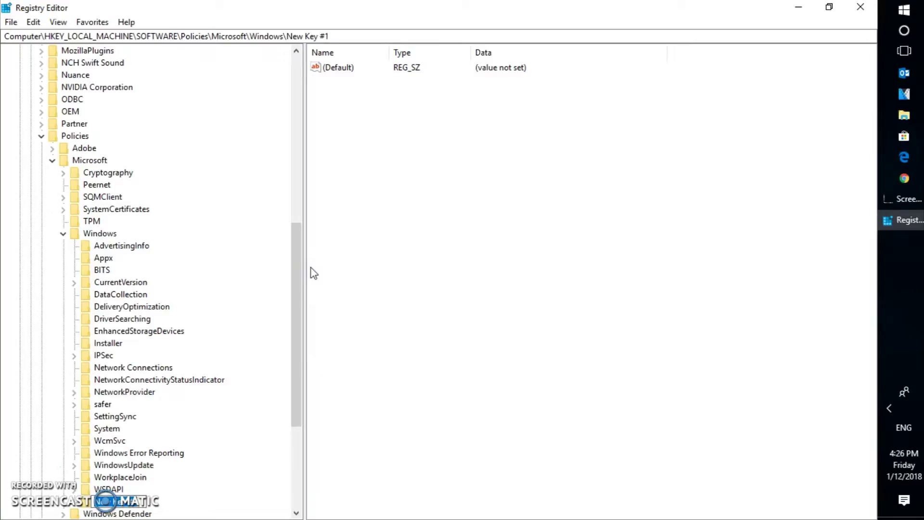
{"action": "type", "text": "Windows Searchch"}
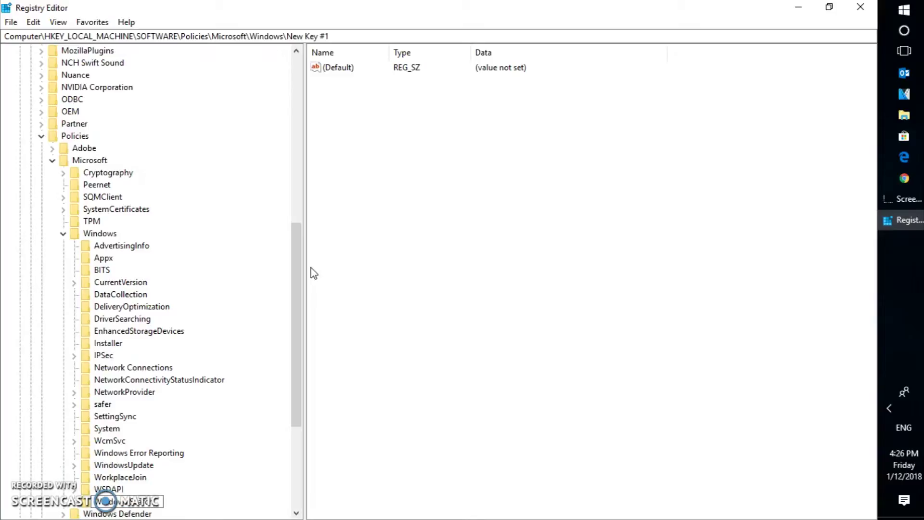
{"action": "key", "text": "Return"}
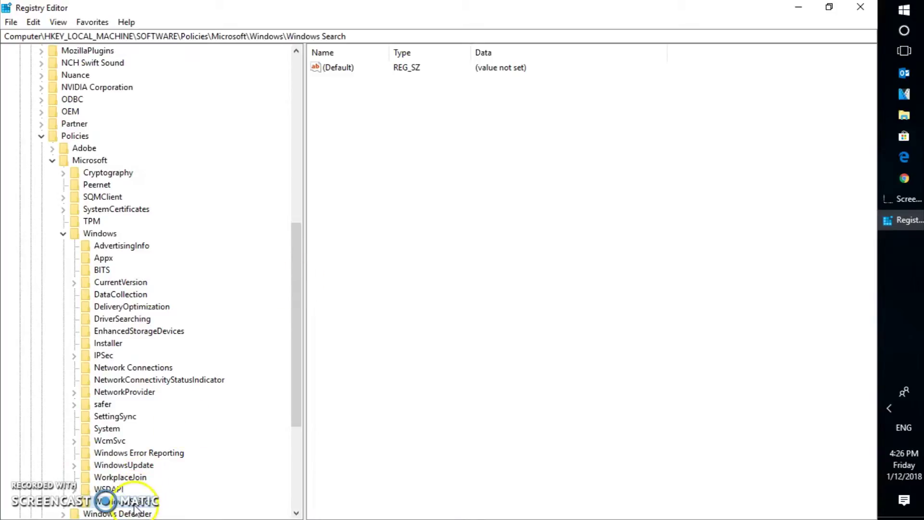
{"action": "left_click", "coordinate": [137, 505]}
{"action": "left_click", "coordinate": [117, 503]}
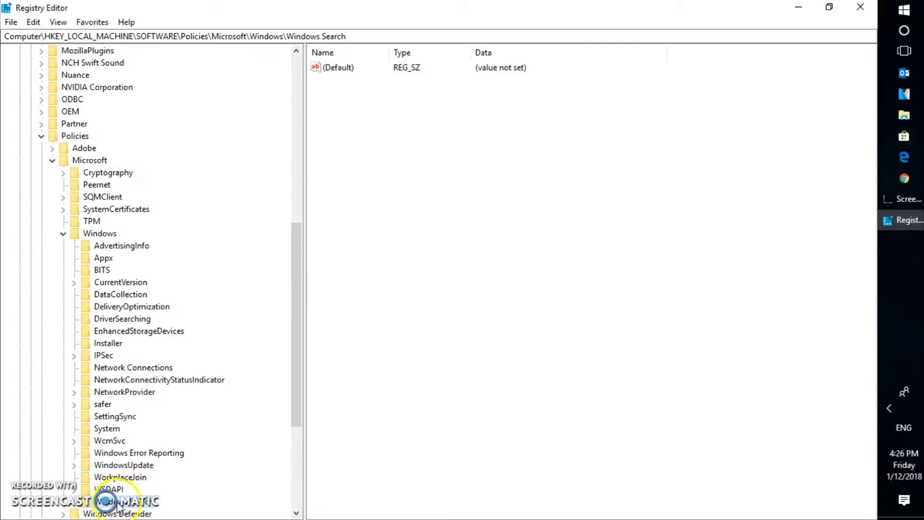
{"action": "left_click", "coordinate": [138, 504]}
{"action": "left_click", "coordinate": [349, 152]}
{"action": "left_click", "coordinate": [142, 503]}
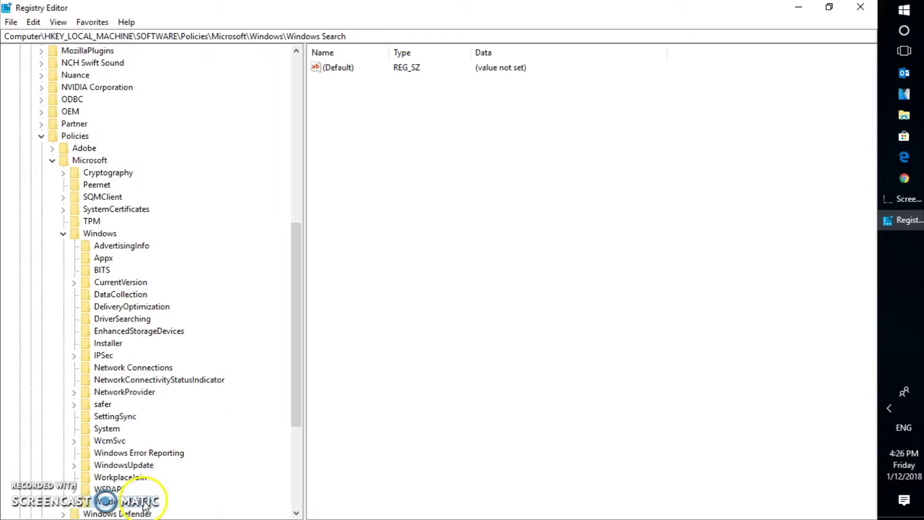
Step: In the Windows Search key, add a DWORD (32-bit) value named AllowCortana, left at 0
{"action": "left_click", "coordinate": [390, 131]}
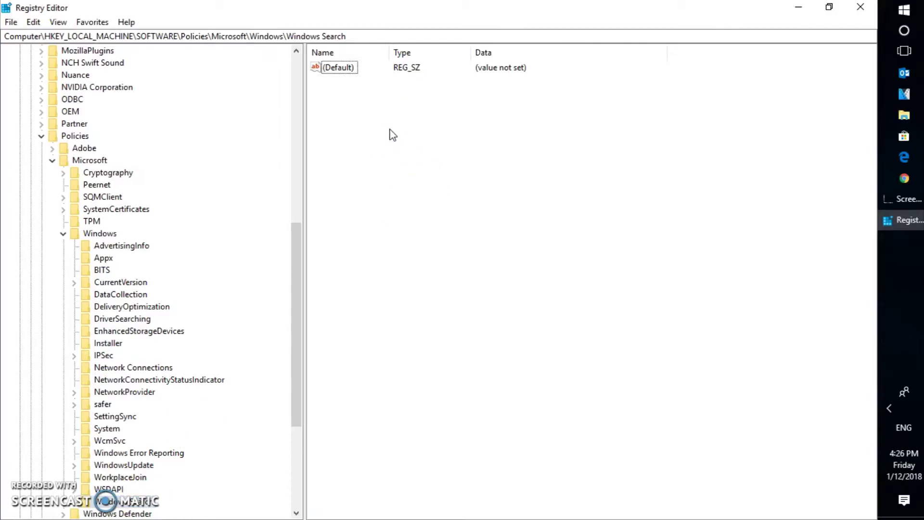
{"action": "left_click", "coordinate": [337, 84]}
{"action": "right_click", "coordinate": [336, 83]}
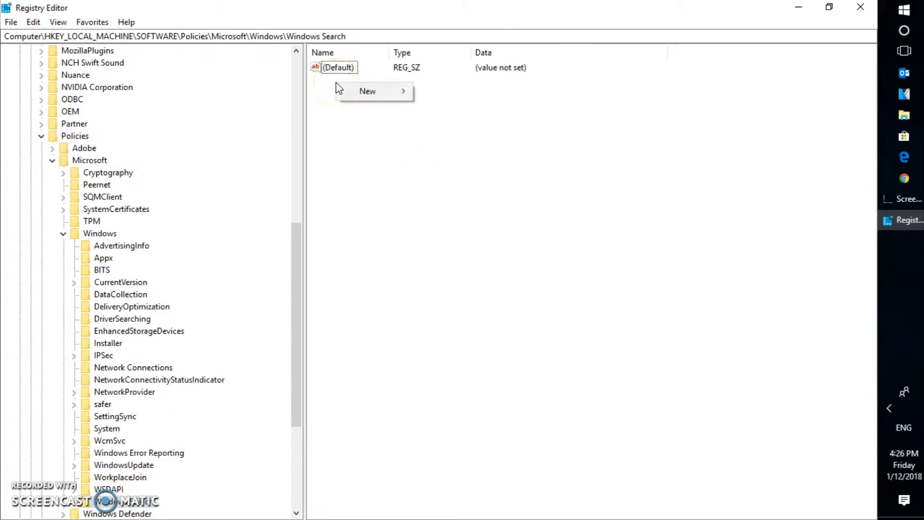
{"action": "mouse_move", "coordinate": [382, 95]}
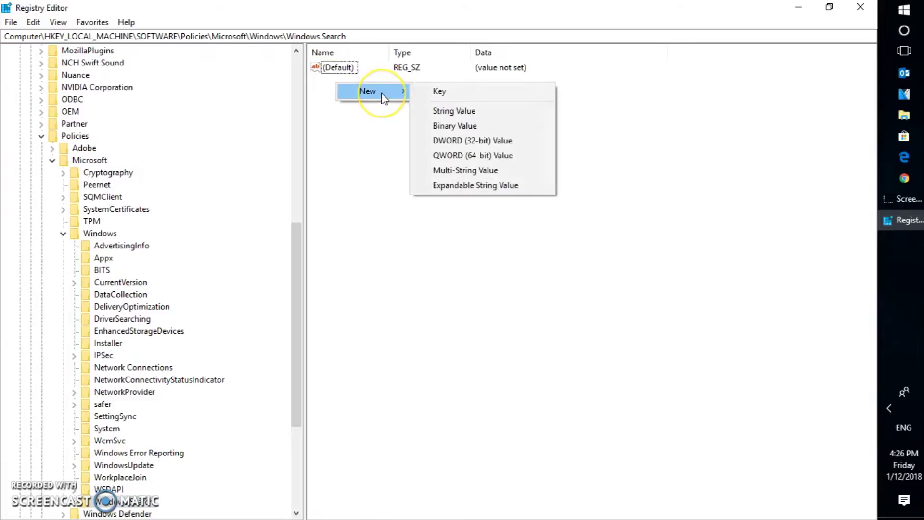
{"action": "left_click", "coordinate": [468, 145]}
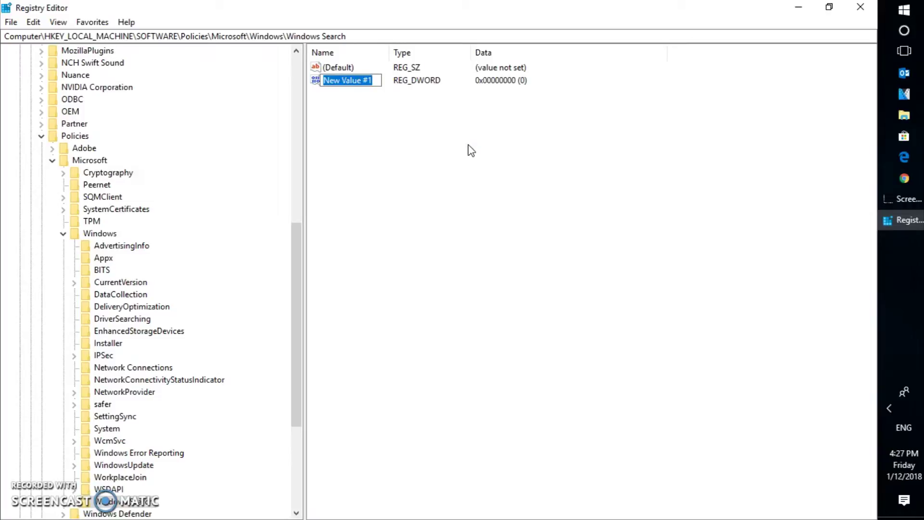
{"action": "type", "text": "A"}
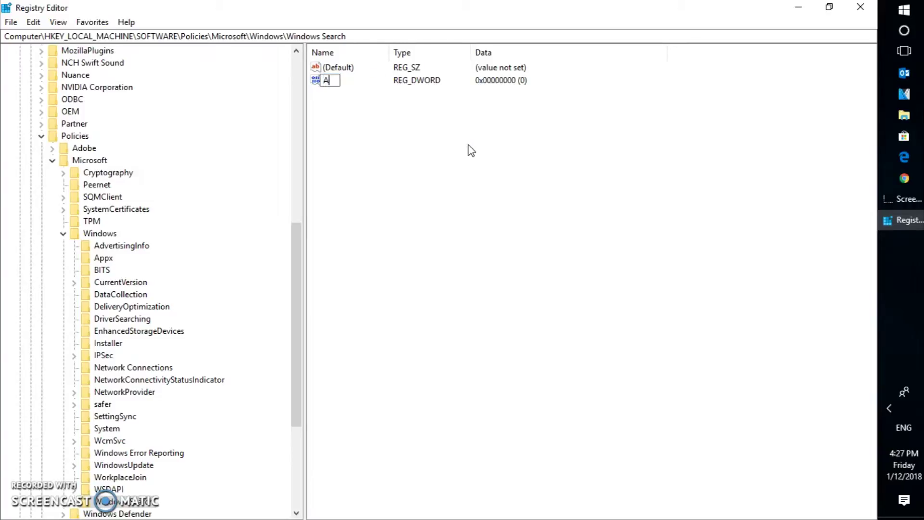
{"action": "type", "text": "llowCortana"}
{"action": "key", "text": "Return"}
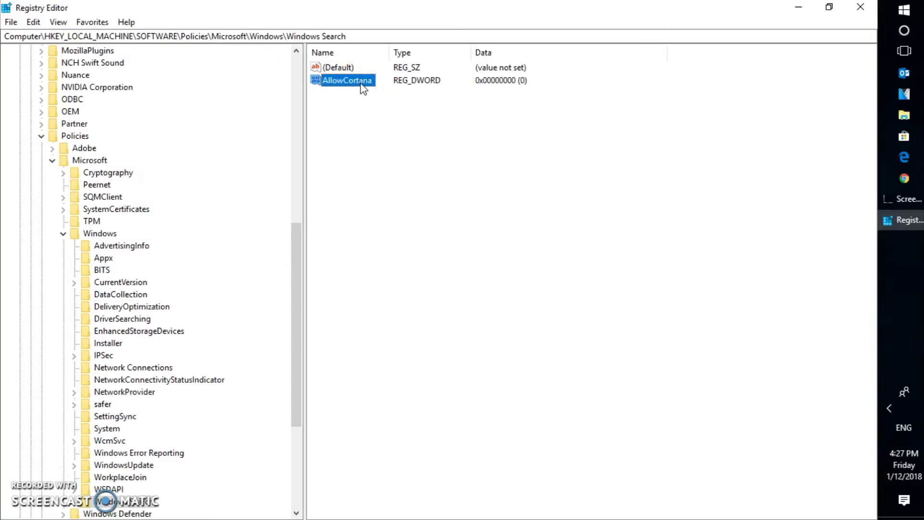
{"action": "double_click", "coordinate": [347, 81]}
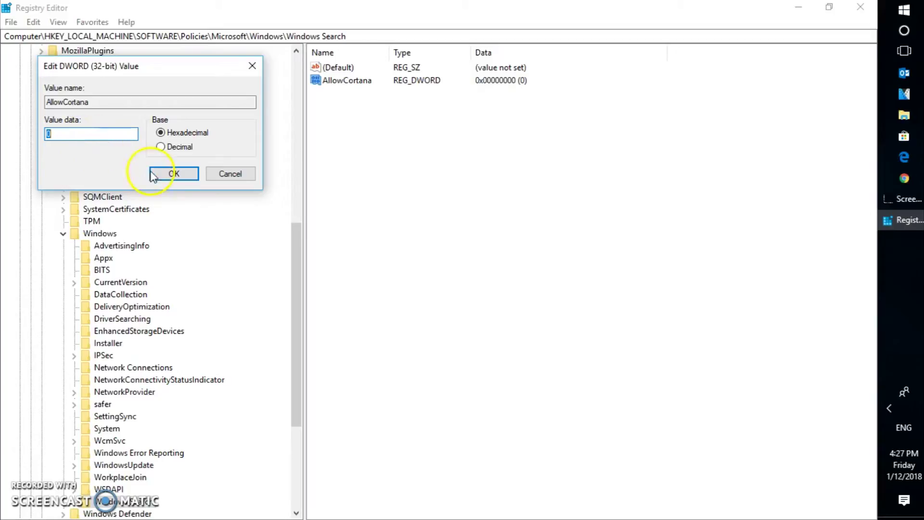
{"action": "left_click", "coordinate": [174, 174]}
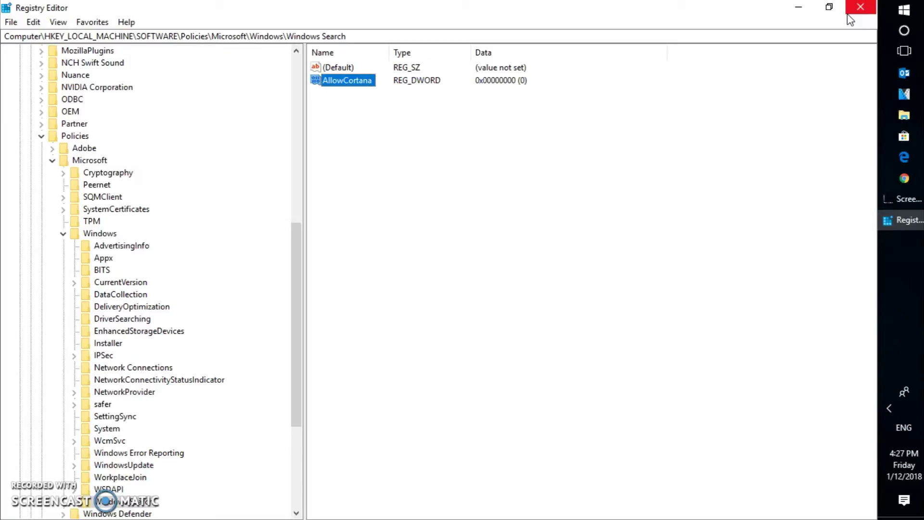
Step: Restart the computer from the Start button's Shut down or sign out menu
{"action": "left_click", "coordinate": [903, 10]}
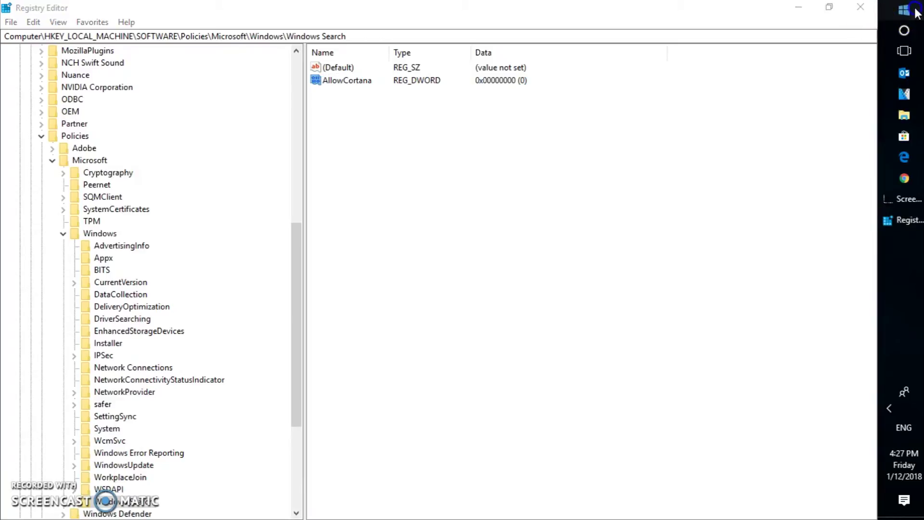
{"action": "left_click", "coordinate": [914, 12]}
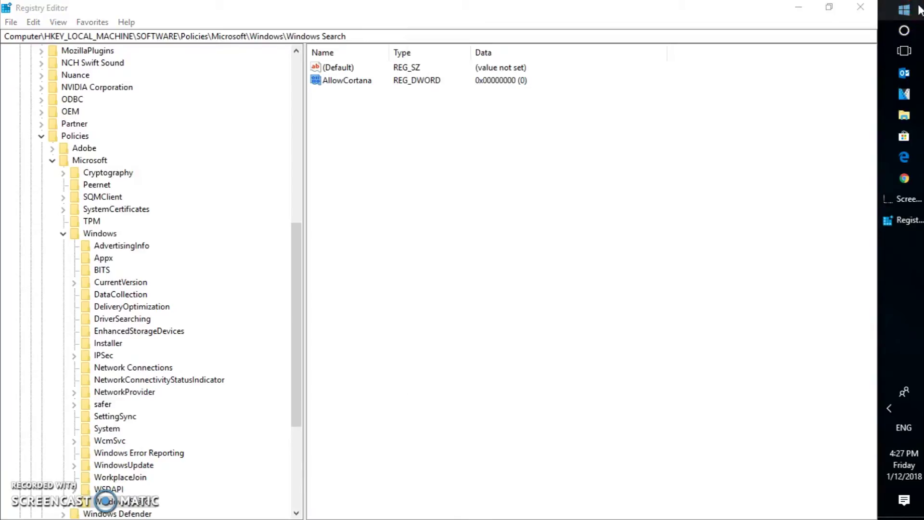
{"action": "right_click", "coordinate": [912, 12]}
{"action": "mouse_move", "coordinate": [801, 380]}
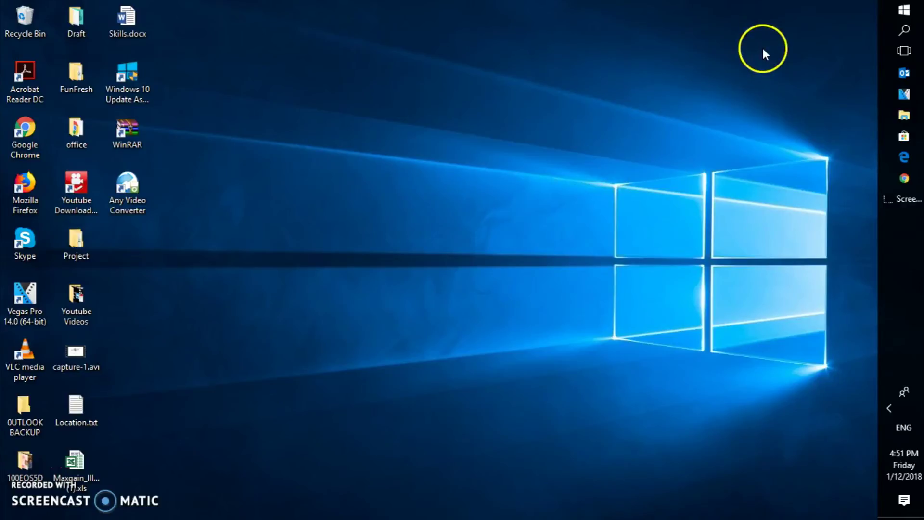
Step: Bring up Windows Search to confirm it shows a plain search box without Cortana
{"action": "left_click", "coordinate": [905, 34]}
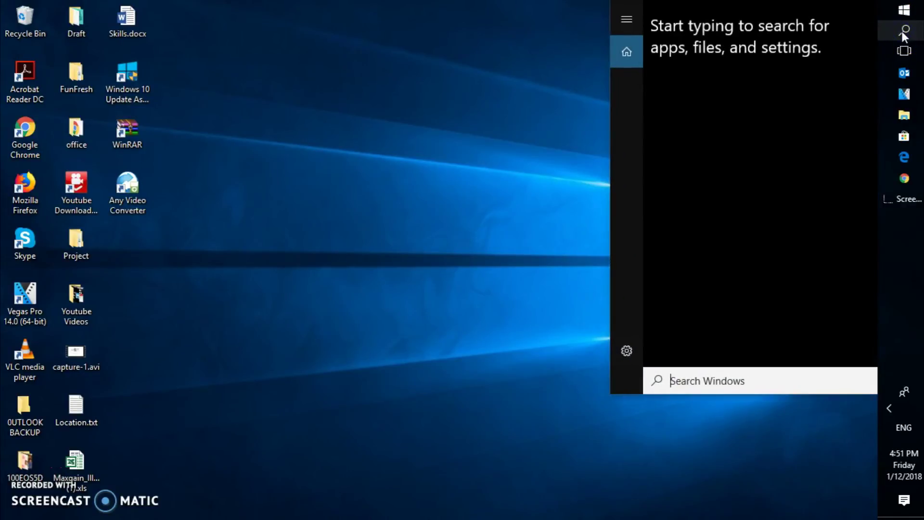